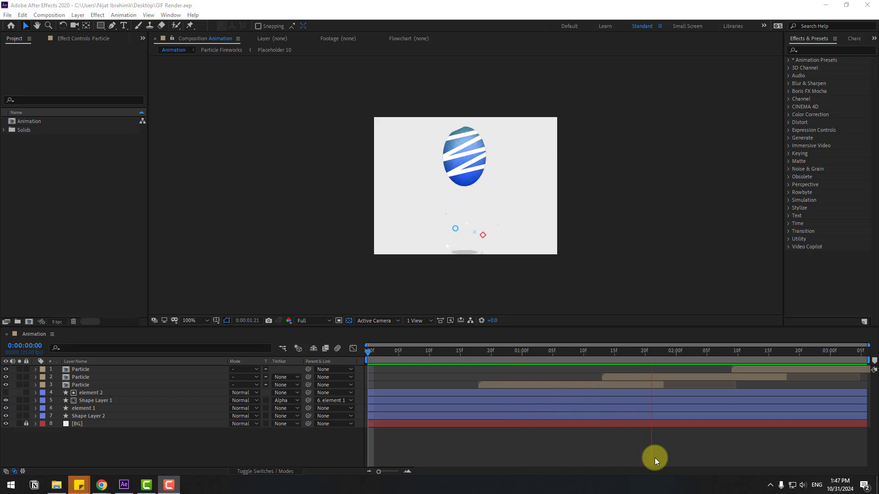
Stop the ball preview, scrub to frame 5, then return the playhead to frame 0
{"action": "left_click", "coordinate": [397, 350]}
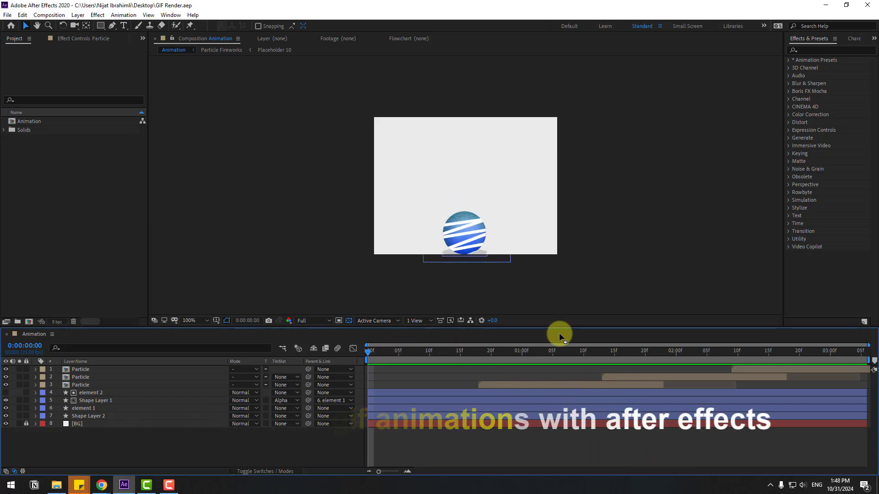
{"action": "left_click_drag", "start_coordinate": [451, 346], "coordinate": [398, 352]}
{"action": "key", "text": "Home"}
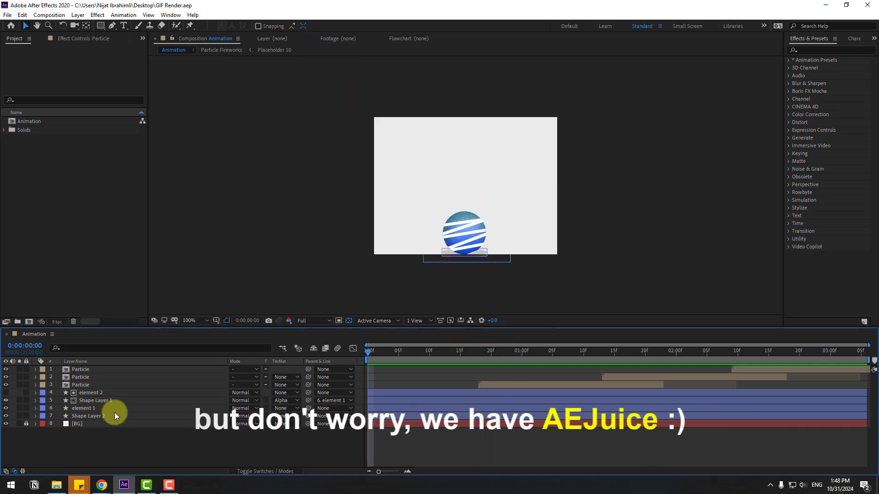
Open the AEJuice Export GIF.jsxbin panel from the Window menu and widen it
{"action": "left_click", "coordinate": [171, 15]}
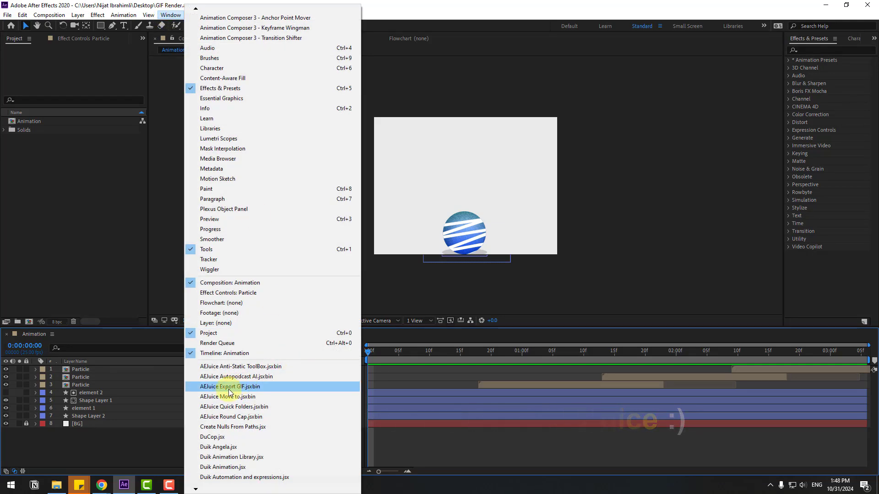
{"action": "left_click", "coordinate": [259, 386]}
{"action": "left_click_drag", "start_coordinate": [723, 36], "coordinate": [545, 67]}
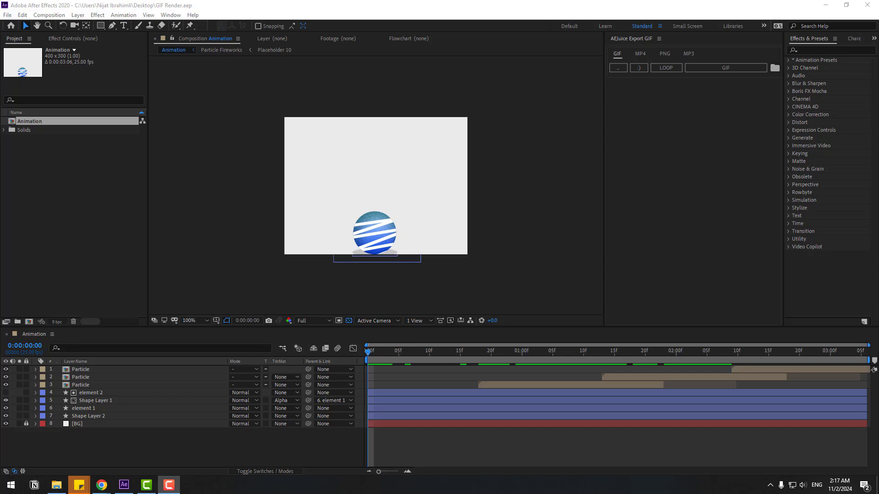
Export the Animation composition as a GIF and open Animation.gif from the RENDER folder
{"action": "left_click", "coordinate": [735, 68]}
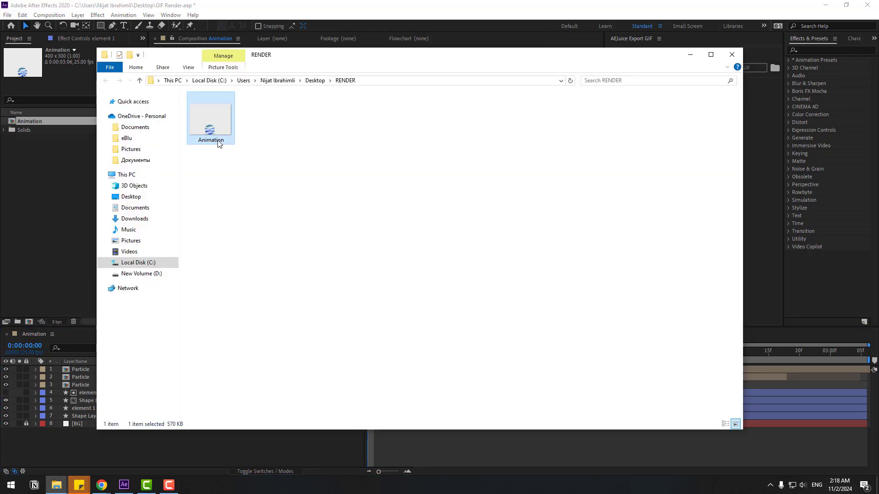
{"action": "double_click", "coordinate": [217, 141]}
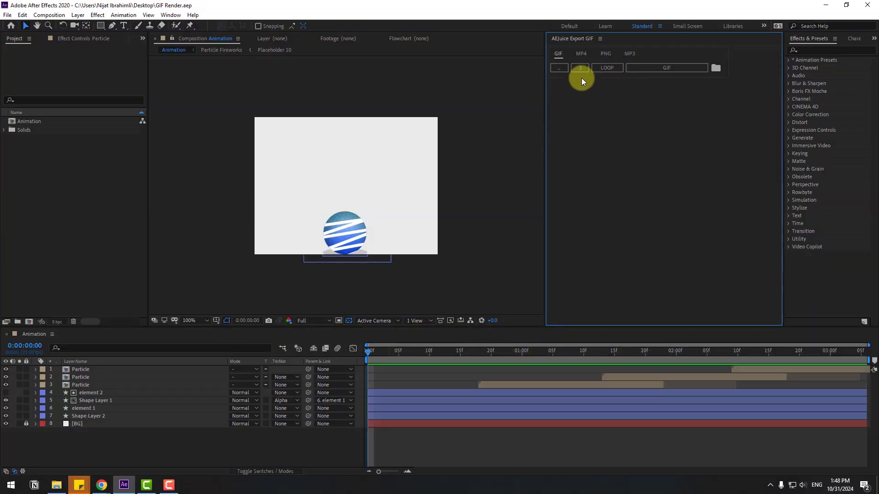
{"action": "left_click", "coordinate": [695, 73]}
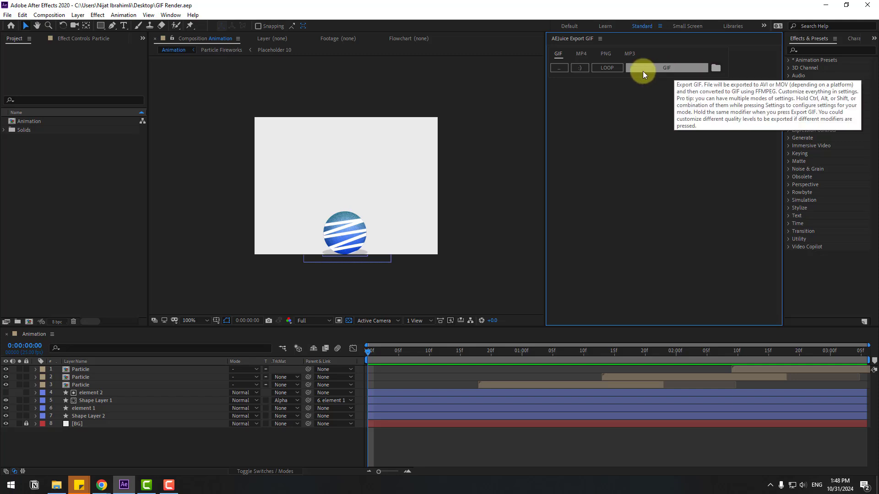
Open the AEJuice GIF settings and confirm Name stays $comp and Name Case stays none
{"action": "left_click", "coordinate": [559, 68]}
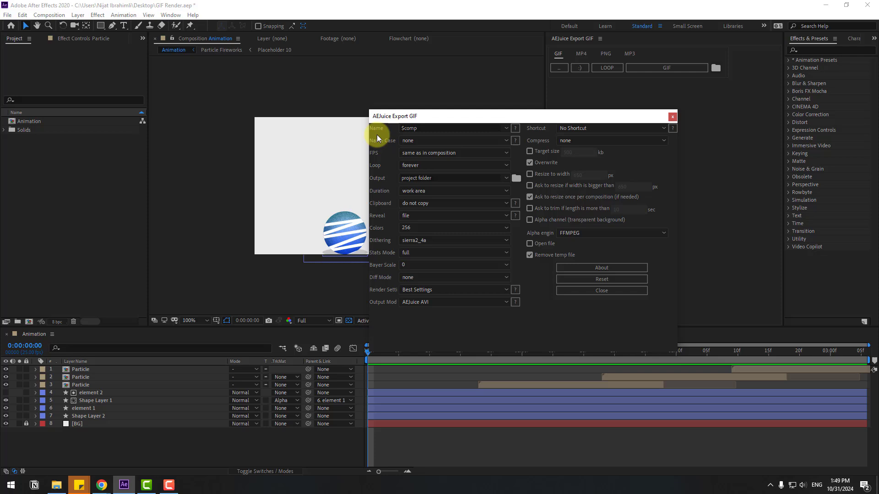
{"action": "left_click", "coordinate": [506, 129]}
{"action": "left_click", "coordinate": [373, 150]}
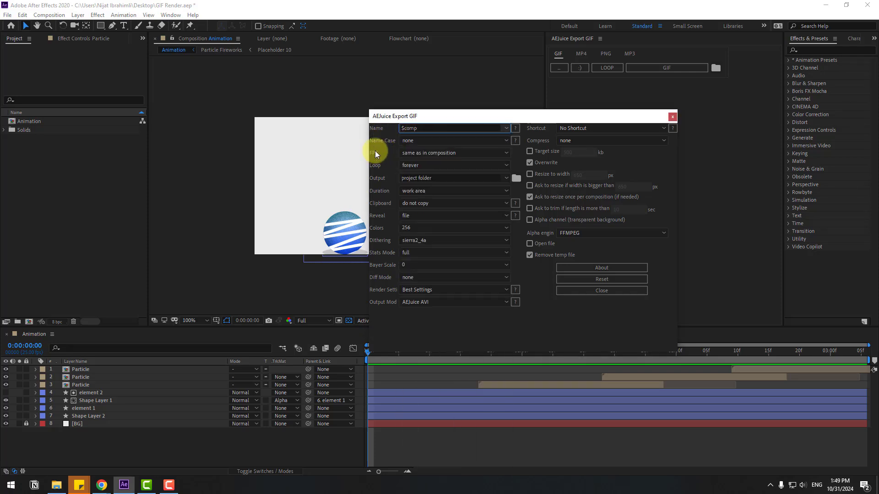
{"action": "left_click", "coordinate": [505, 141]}
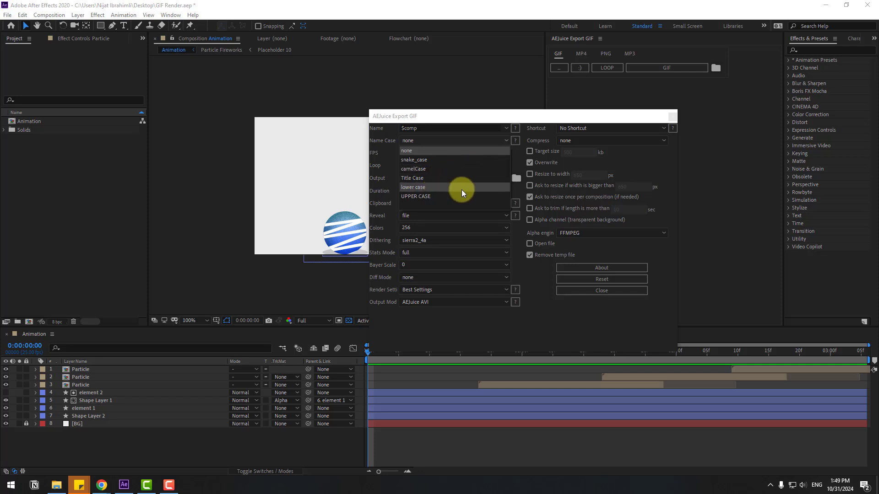
{"action": "left_click", "coordinate": [378, 195]}
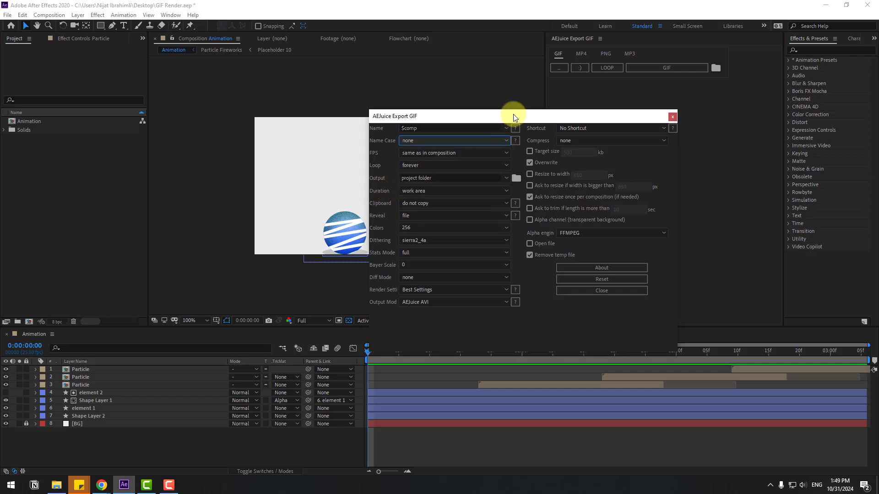
{"action": "left_click_drag", "start_coordinate": [514, 116], "coordinate": [549, 102]}
Check the composition frame rate, then review the FPS and Loop options unchanged
{"action": "left_click", "coordinate": [238, 351]}
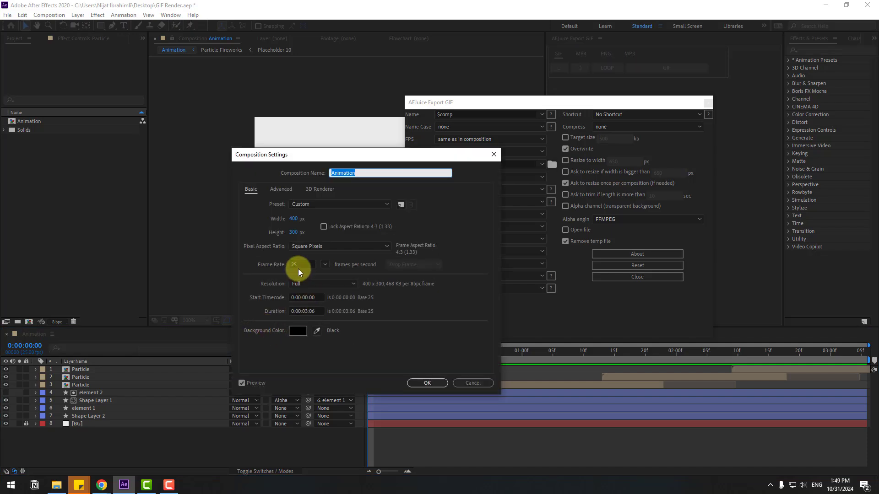
{"action": "left_click", "coordinate": [493, 154]}
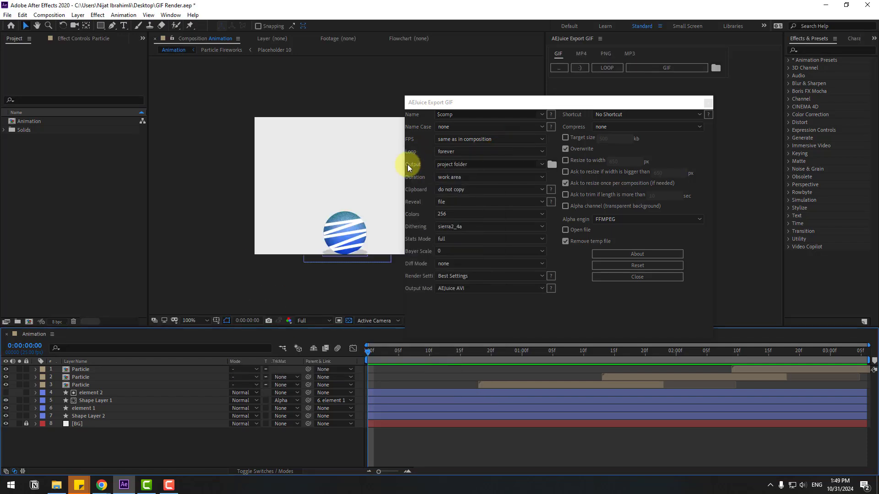
{"action": "left_click", "coordinate": [539, 140]}
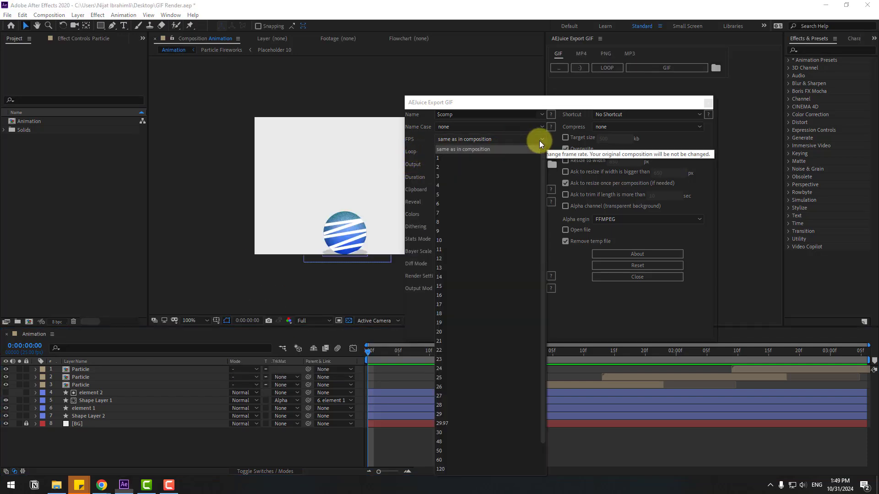
{"action": "left_click_drag", "start_coordinate": [542, 177], "coordinate": [547, 260]}
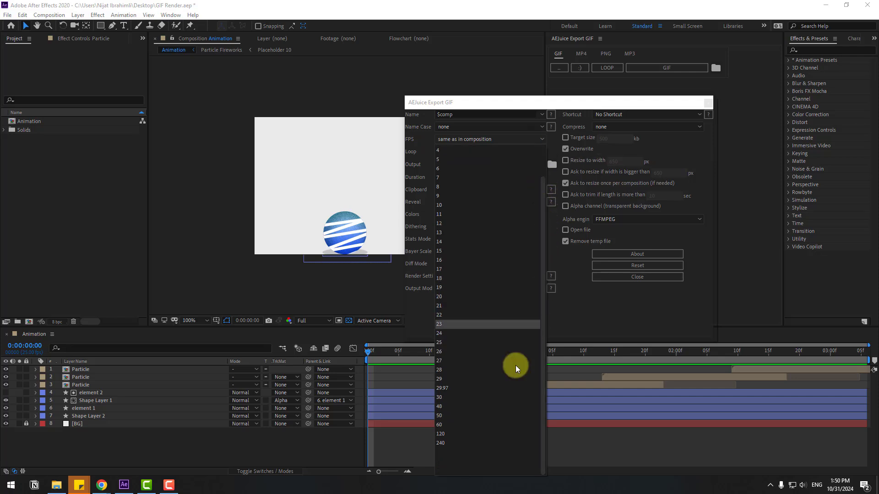
{"action": "key", "text": "Escape"}
{"action": "left_click", "coordinate": [539, 152]}
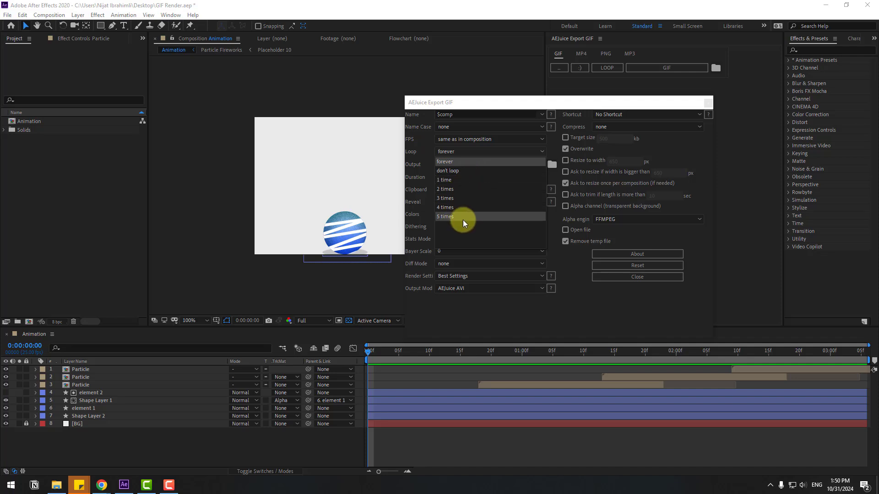
Keep Loop on forever and set Output to the custom Desktop\RENDER folder
{"action": "key", "text": "Escape"}
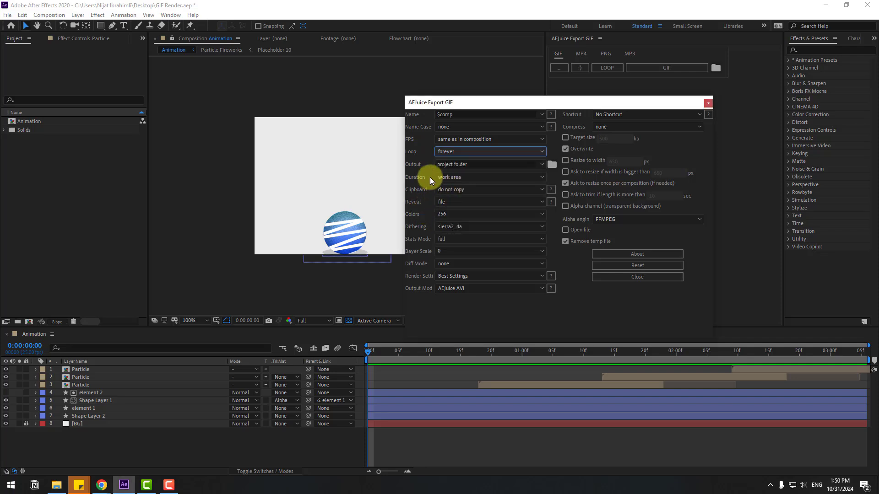
{"action": "key", "text": "Tab"}
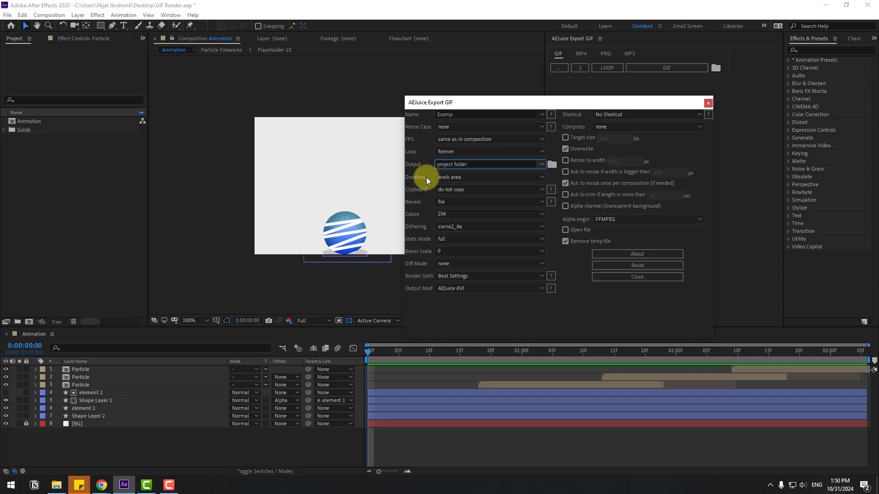
{"action": "left_click", "coordinate": [540, 163]}
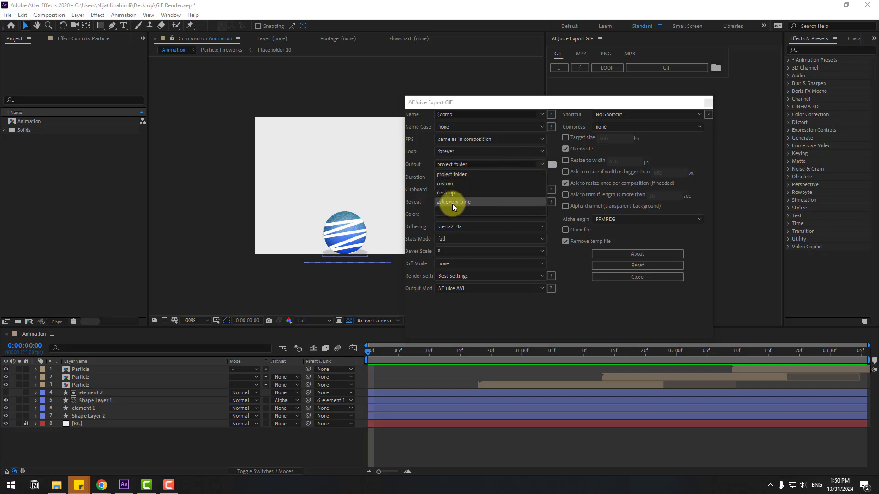
{"action": "left_click", "coordinate": [465, 182]}
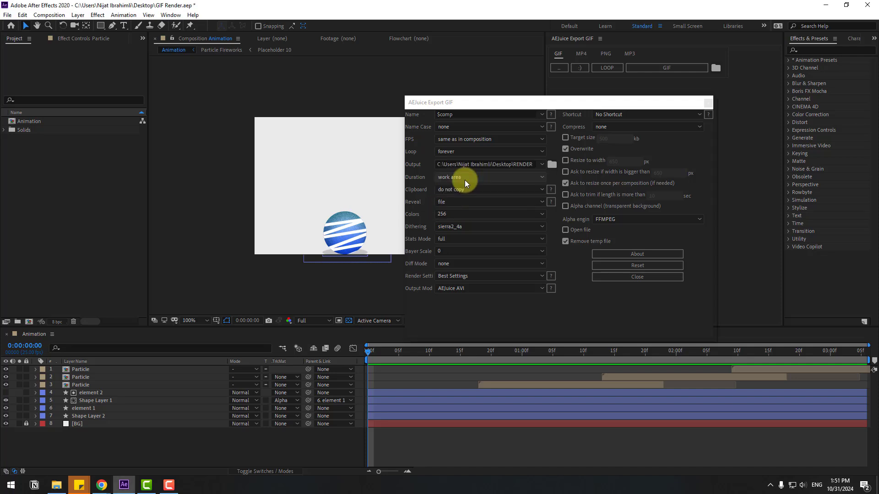
{"action": "left_click", "coordinate": [474, 166]}
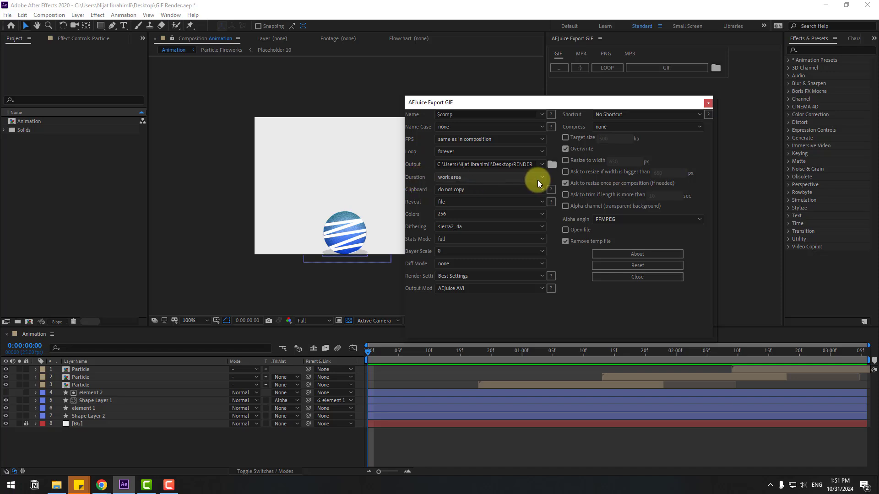
Set the work area start and end at frame 17 with B and N
{"action": "left_click", "coordinate": [539, 178]}
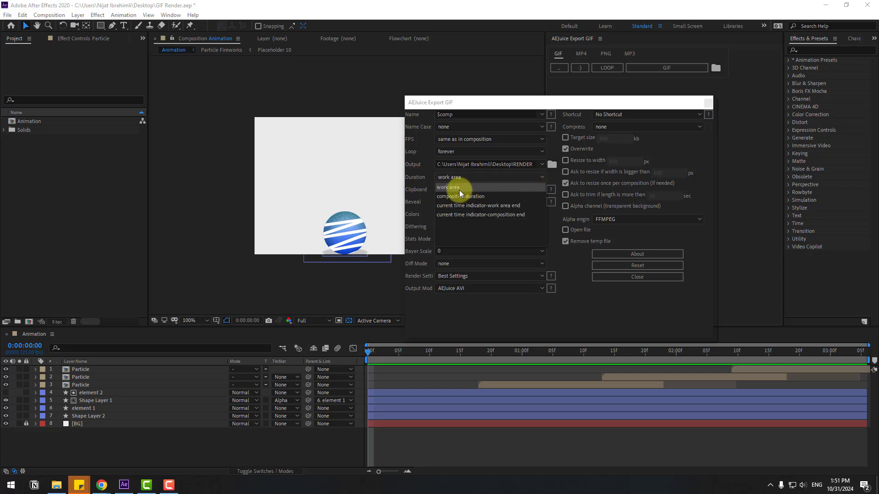
{"action": "mouse_move", "coordinate": [370, 353]}
{"action": "left_mouse_down"}
{"action": "mouse_move", "coordinate": [614, 356]}
{"action": "mouse_move", "coordinate": [505, 351]}
{"action": "left_mouse_up"}
{"action": "key", "text": "b"}
{"action": "key", "text": "n"}
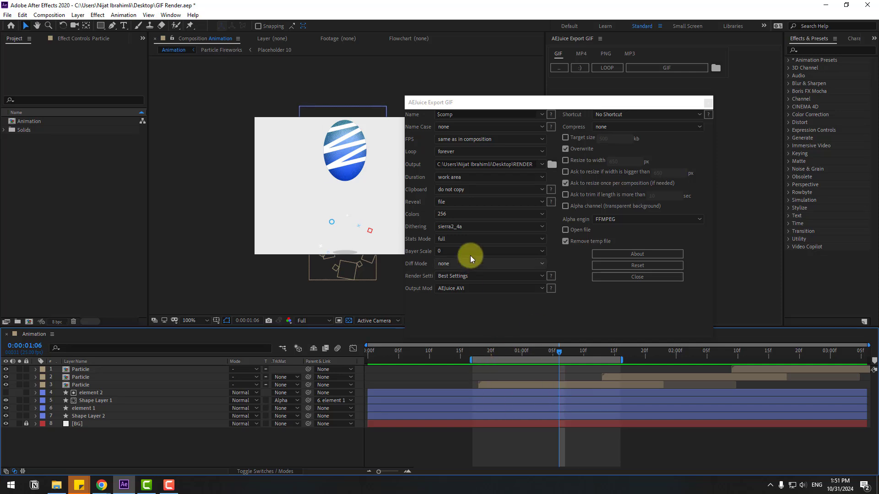
Keep Duration on work area and stretch the work area across the whole composition
{"action": "left_click", "coordinate": [541, 177]}
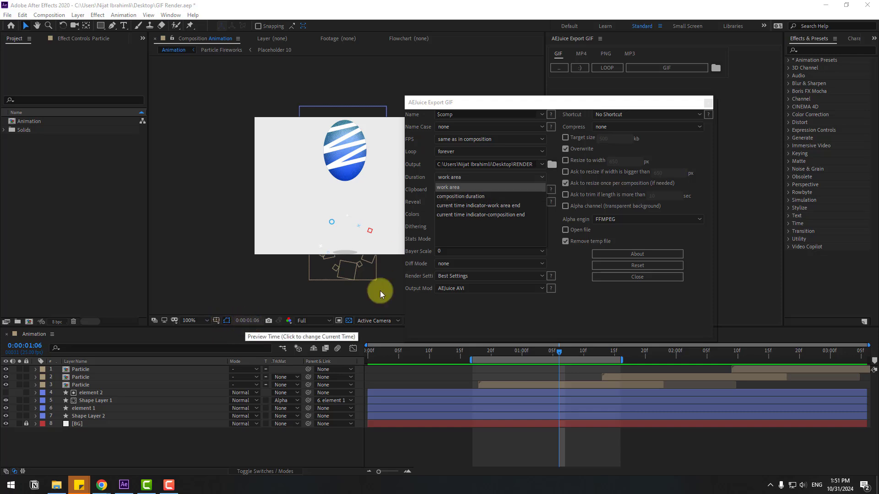
{"action": "left_click", "coordinate": [409, 208]}
{"action": "left_click", "coordinate": [441, 179]}
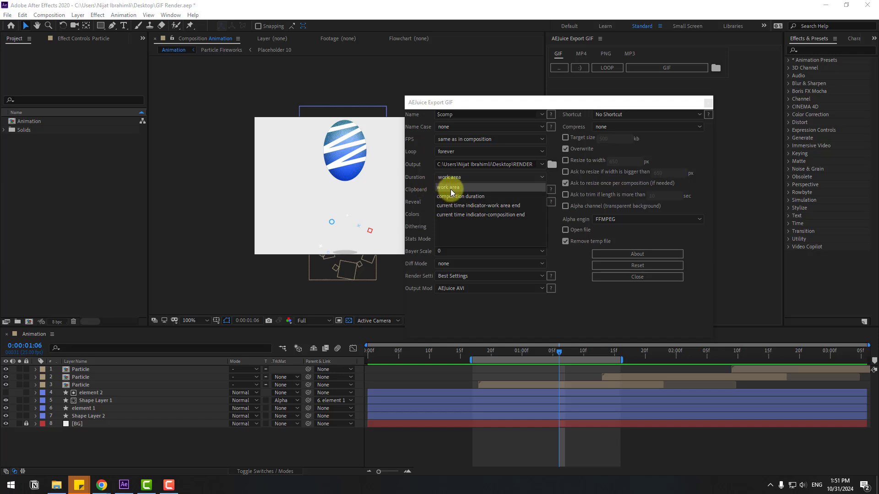
{"action": "left_click", "coordinate": [450, 189]}
{"action": "left_click_drag", "start_coordinate": [469, 360], "coordinate": [368, 361]}
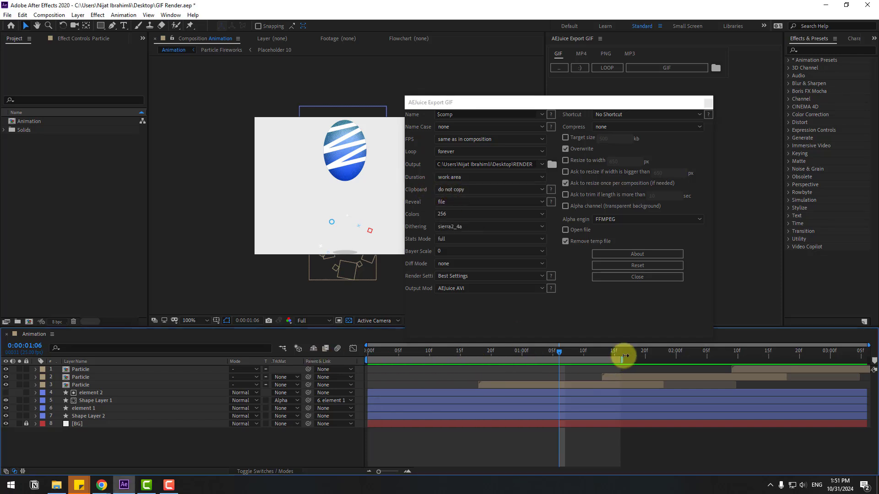
{"action": "left_click_drag", "start_coordinate": [621, 360], "coordinate": [867, 360]}
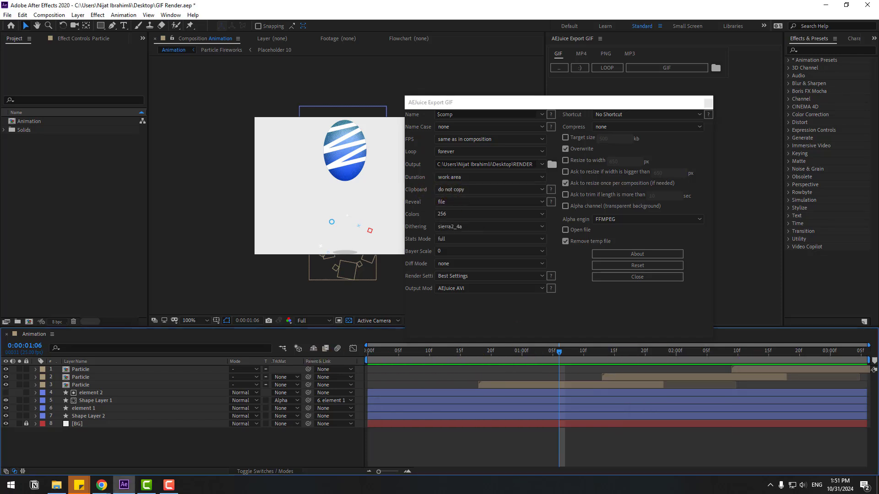
{"action": "left_click", "coordinate": [493, 206]}
{"action": "left_click", "coordinate": [497, 276]}
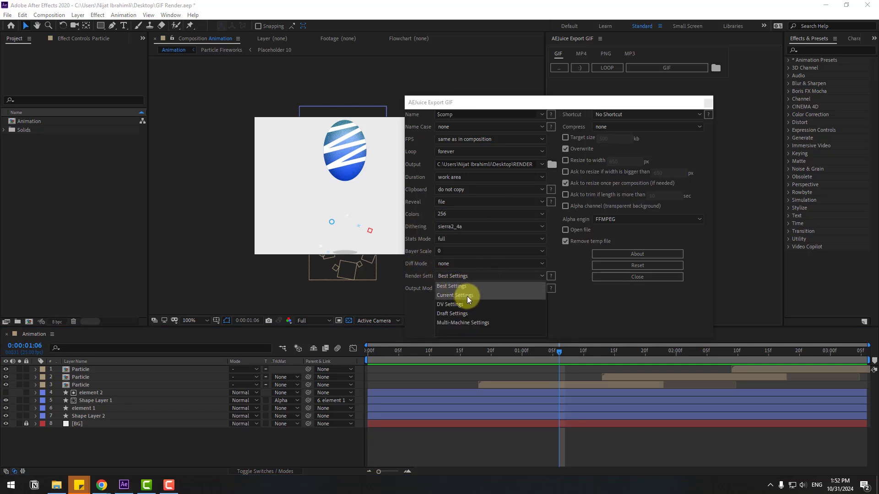
{"action": "left_click", "coordinate": [423, 304]}
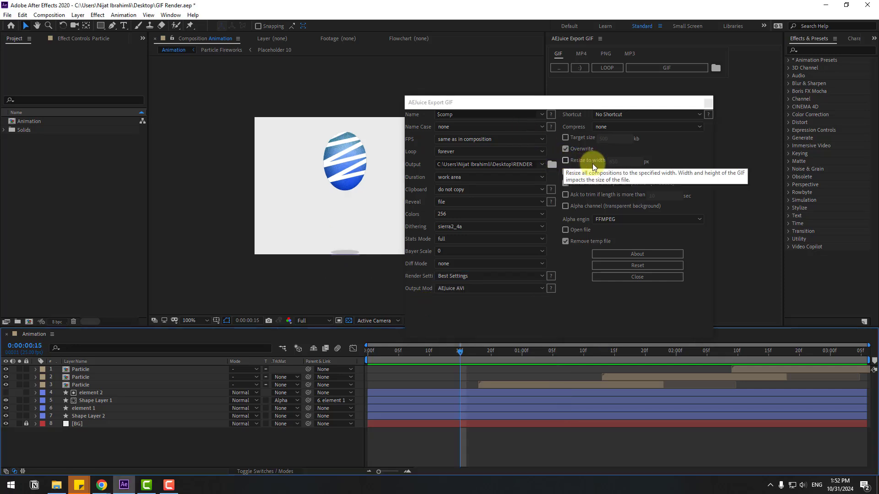
{"action": "left_click", "coordinate": [565, 161]}
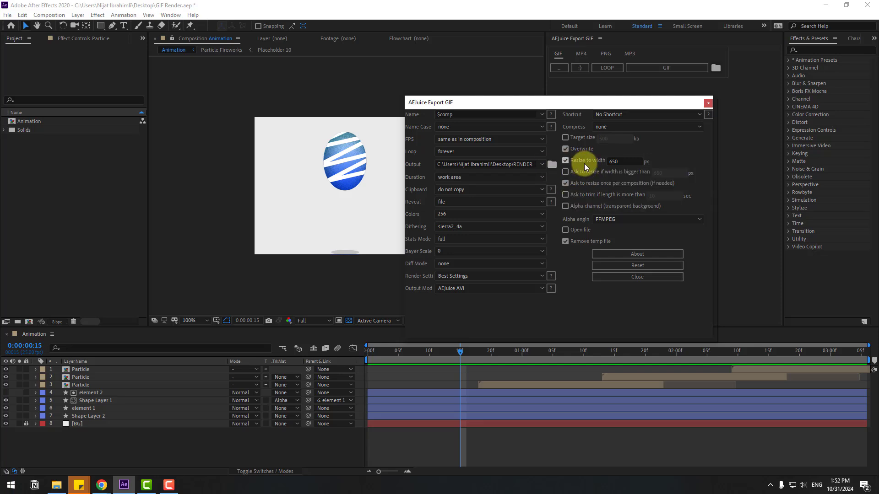
{"action": "left_click", "coordinate": [566, 160]}
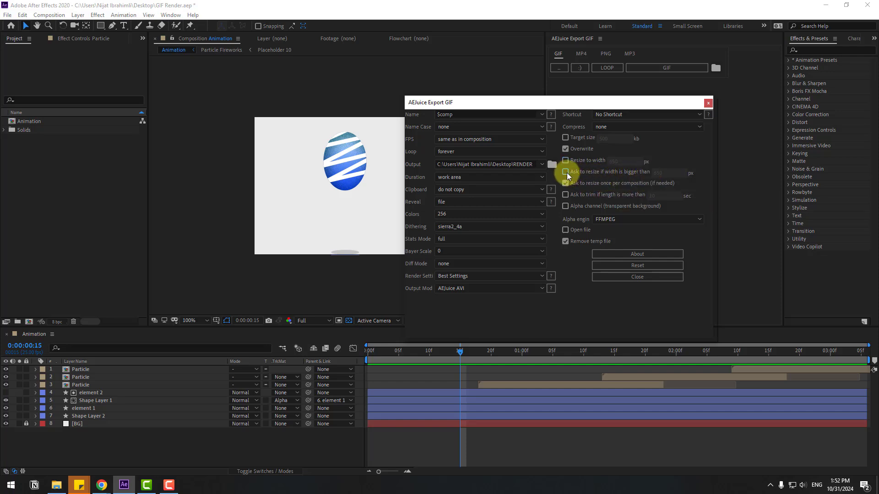
{"action": "left_click", "coordinate": [566, 172]}
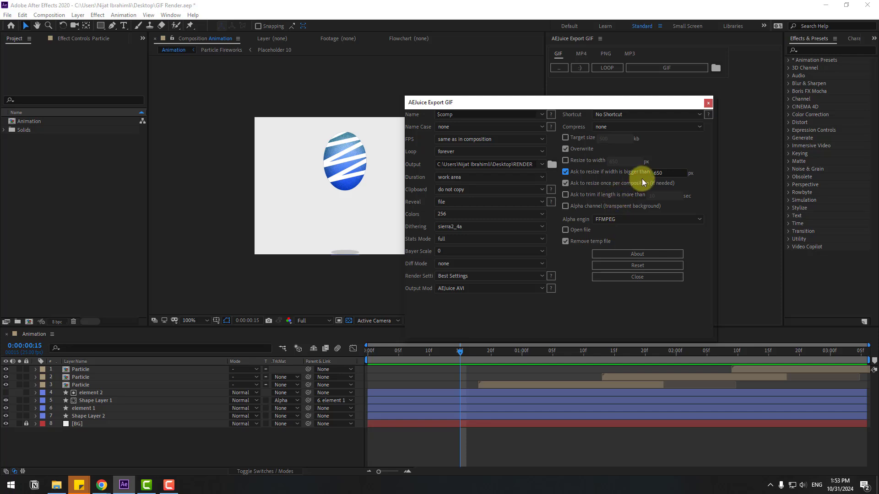
{"action": "double_click", "coordinate": [666, 173]}
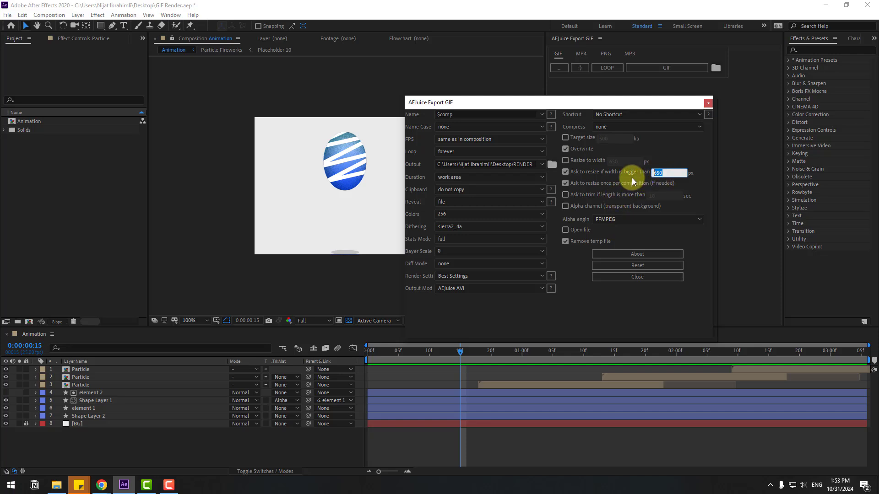
{"action": "left_click", "coordinate": [566, 172]}
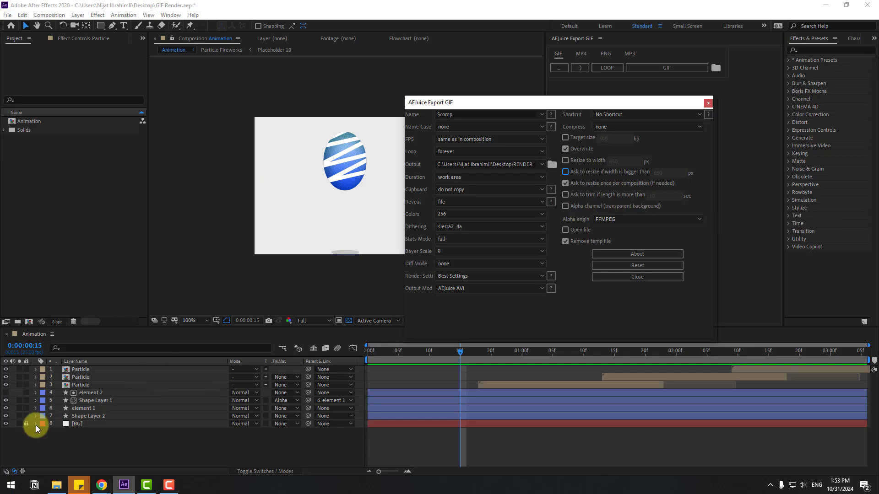
Hide the [BG] layer and enable Alpha channel for a transparent GIF background
{"action": "left_click", "coordinate": [6, 424]}
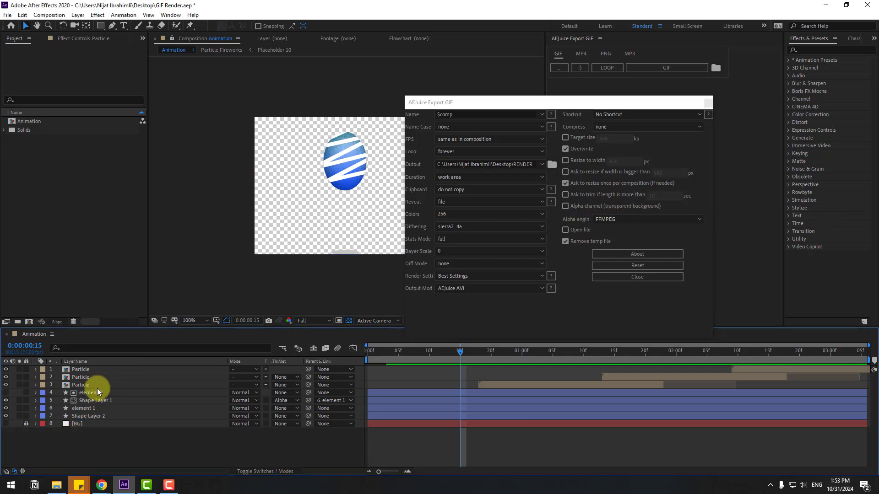
{"action": "left_click_drag", "start_coordinate": [450, 354], "coordinate": [478, 359]}
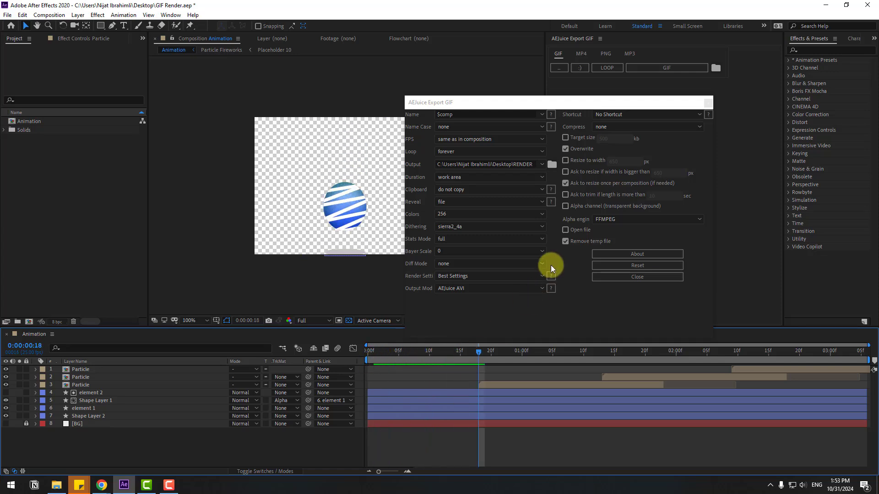
{"action": "left_click", "coordinate": [566, 207]}
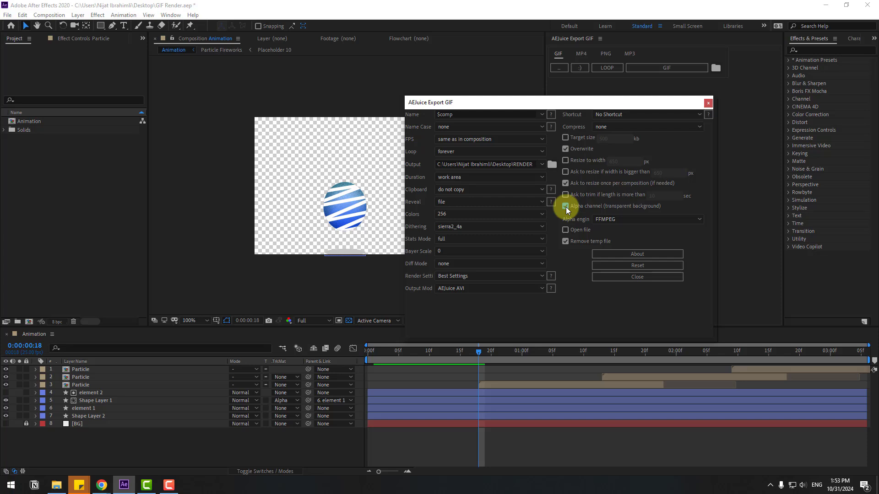
Keep FFMPEG as the alpha engine, leave dithering unchanged, and close the settings
{"action": "left_click", "coordinate": [701, 220]}
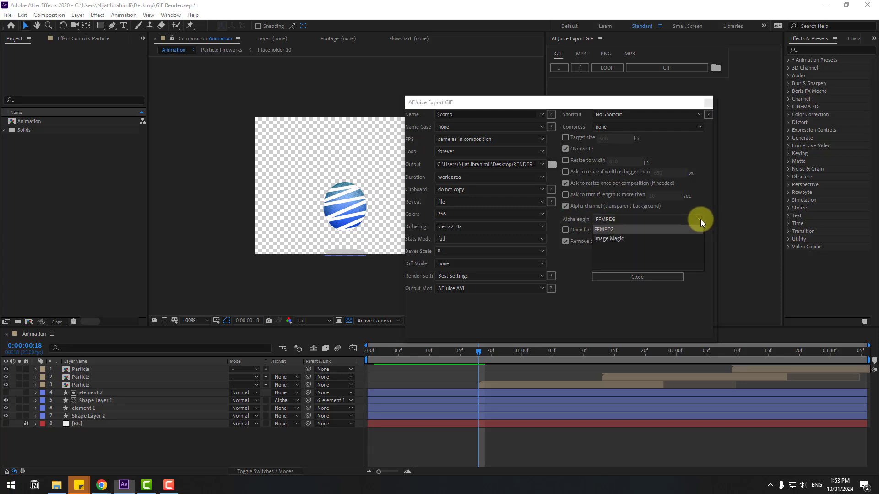
{"action": "left_click", "coordinate": [528, 229]}
{"action": "left_click", "coordinate": [529, 229]}
{"action": "left_click", "coordinate": [555, 233]}
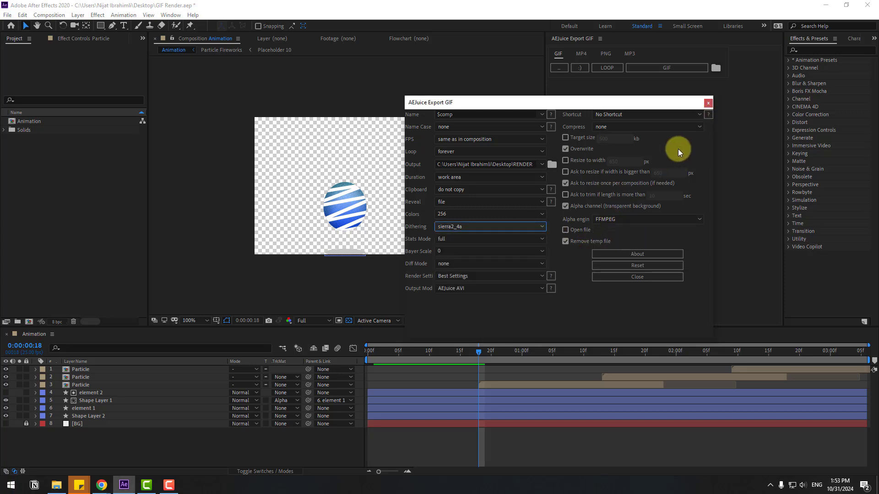
{"action": "left_click", "coordinate": [640, 280]}
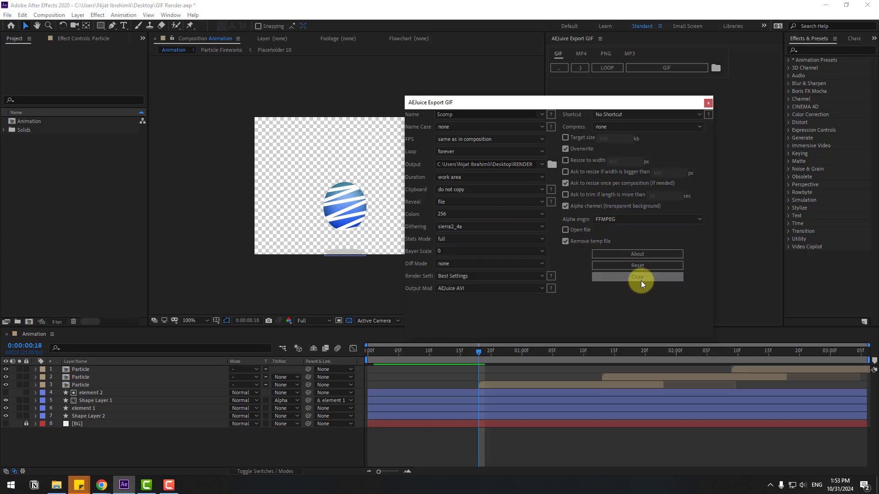
Export the transparent GIF and open Animation.gif from the RENDER folder
{"action": "left_click", "coordinate": [669, 68]}
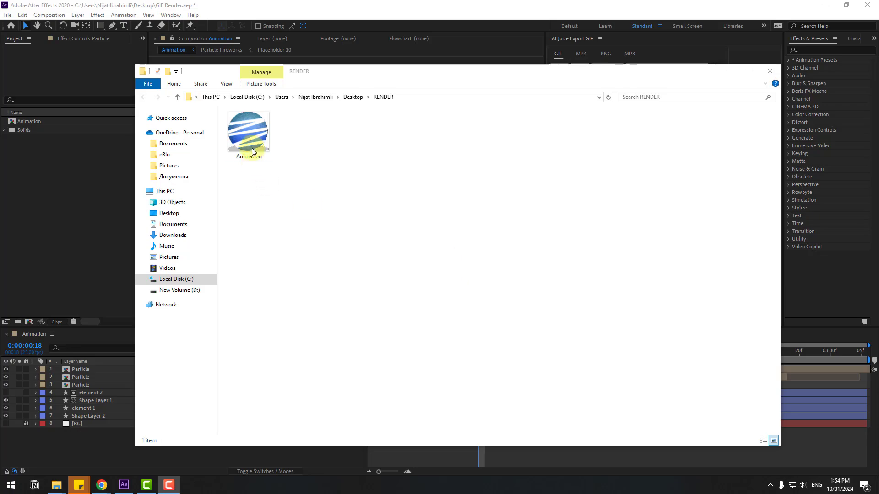
{"action": "double_click", "coordinate": [250, 140]}
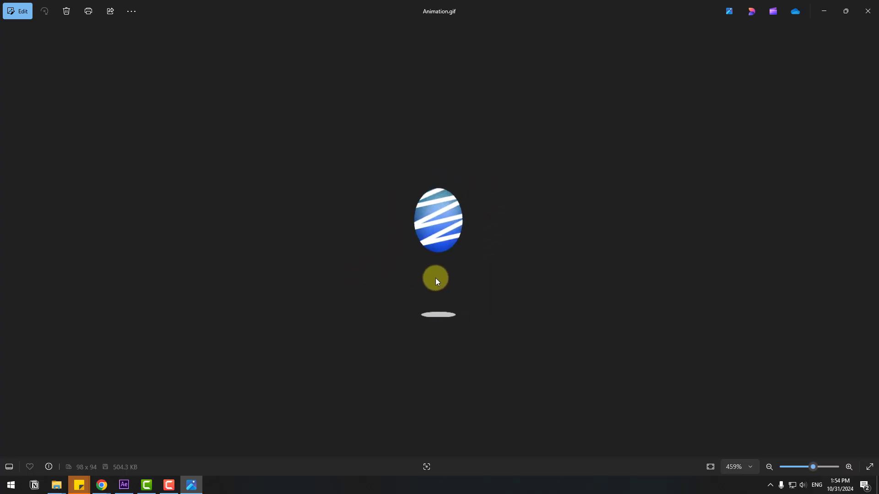
Close the preview, show the [BG] layer again, and untick Alpha channel in the GIF settings
{"action": "left_click", "coordinate": [867, 11]}
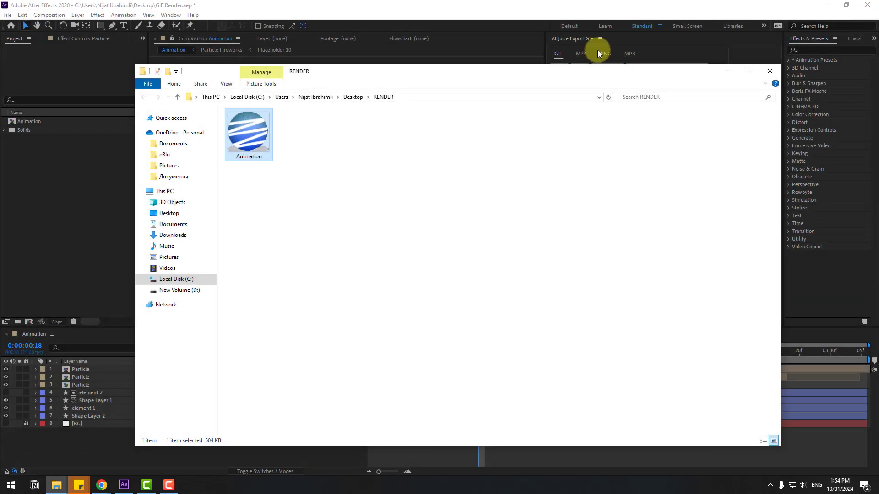
{"action": "left_click", "coordinate": [384, 3]}
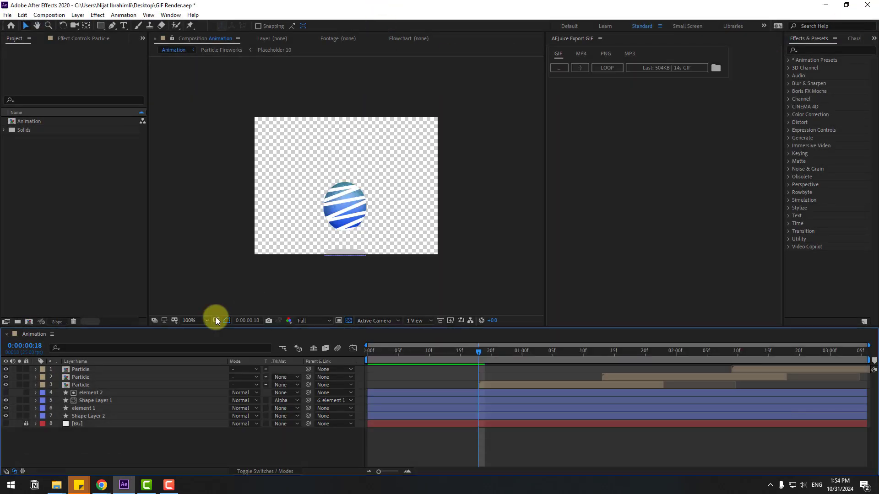
{"action": "left_click", "coordinate": [5, 424]}
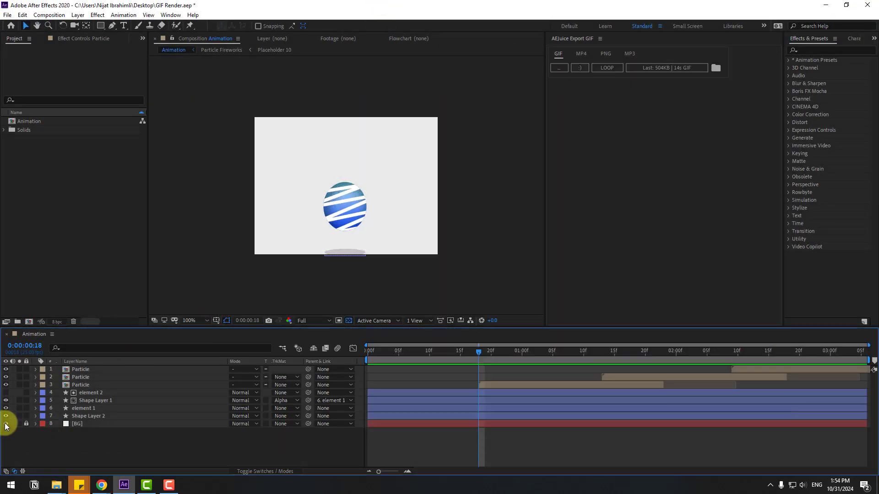
{"action": "left_click", "coordinate": [559, 70]}
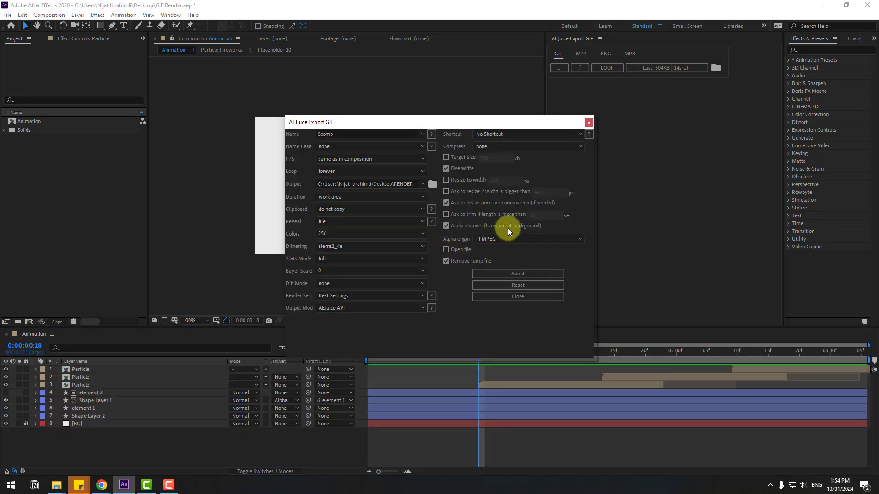
{"action": "left_click", "coordinate": [446, 226]}
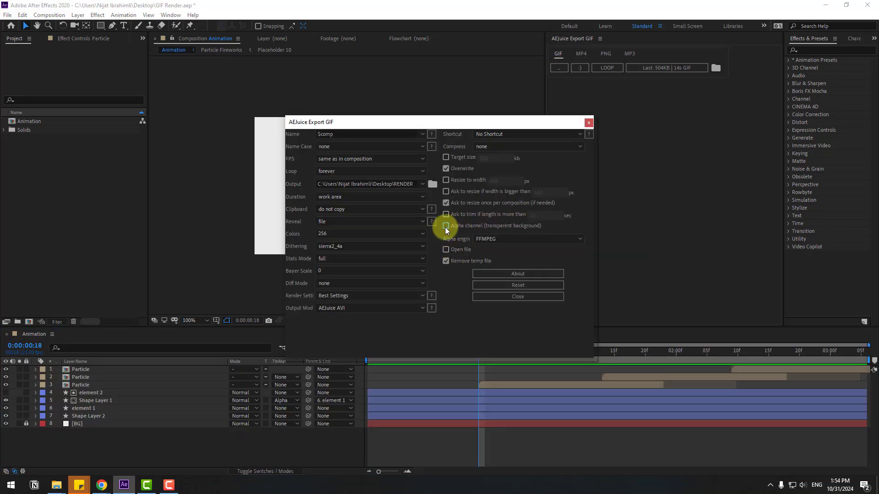
{"action": "left_click", "coordinate": [588, 124]}
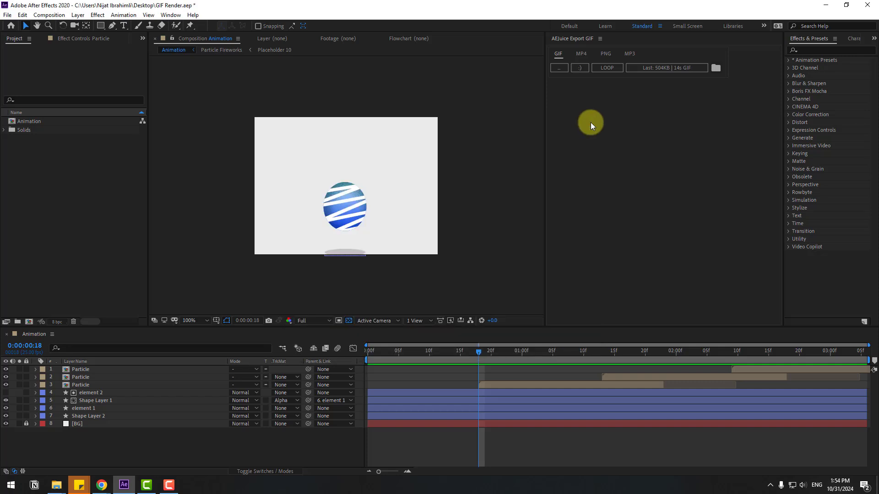
Re-export the opaque grey-background GIF and close its Photos preview
{"action": "left_click", "coordinate": [653, 70]}
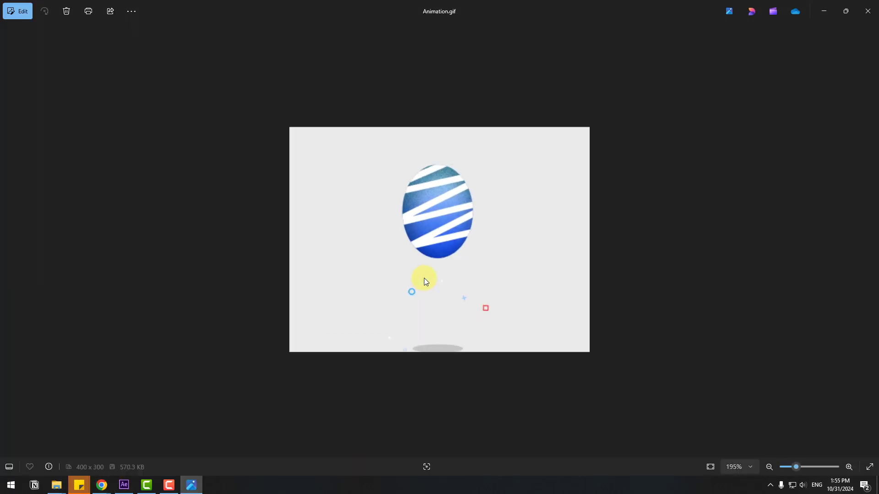
{"action": "left_click", "coordinate": [867, 11]}
Check Animation.gif's file properties to confirm its 400 x 300 pixel dimensions and 570 KB size
{"action": "right_click", "coordinate": [243, 155]}
{"action": "left_click", "coordinate": [287, 395]}
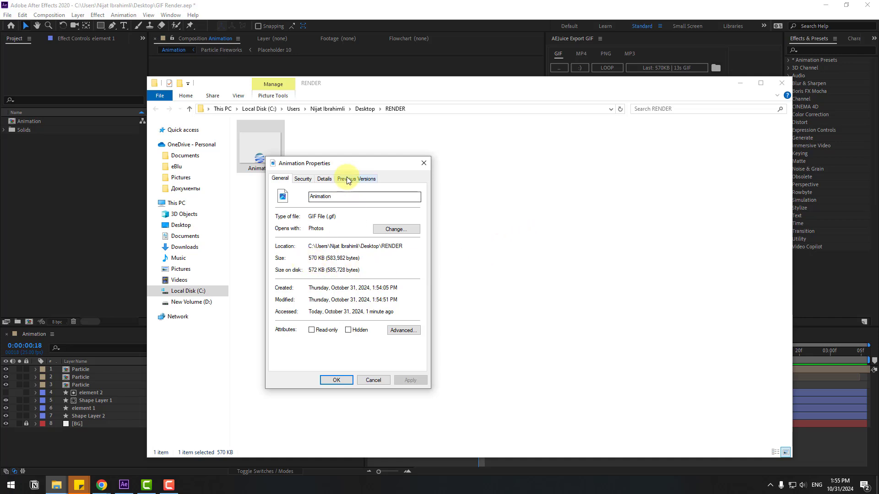
{"action": "left_click_drag", "start_coordinate": [352, 164], "coordinate": [466, 150]}
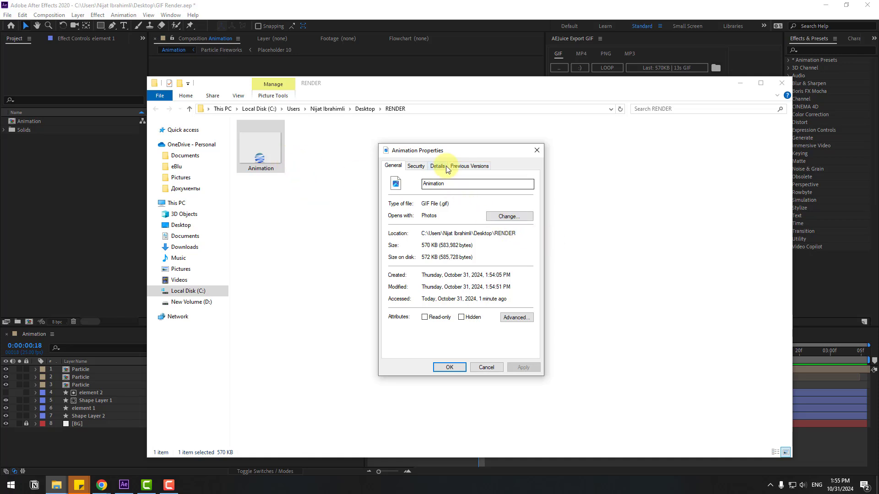
{"action": "left_click", "coordinate": [437, 166]}
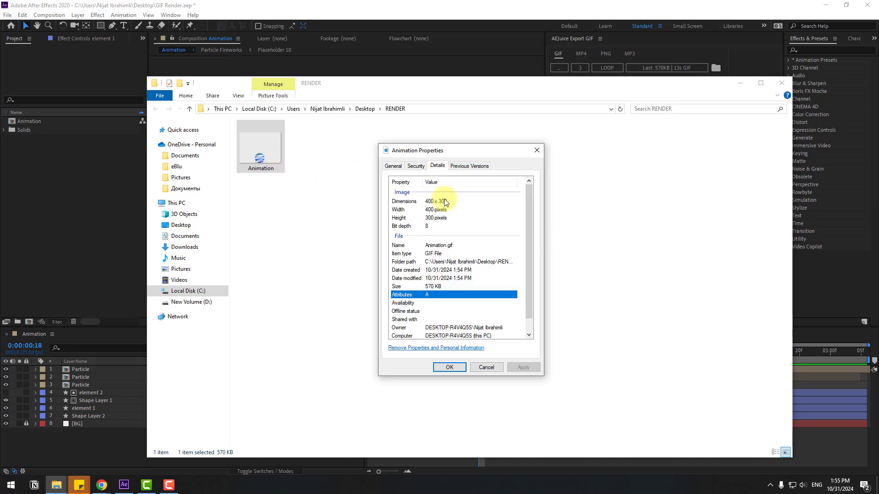
{"action": "left_click", "coordinate": [441, 201]}
{"action": "scroll", "coordinate": [529, 225], "scroll_direction": "down", "scroll_amount": 1}
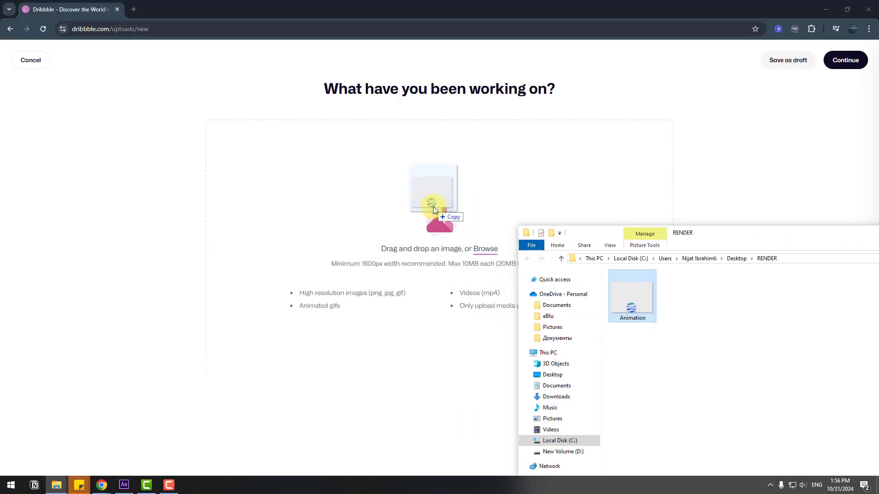
Upload Animation.gif to Dribbble, titled 'Jumping Ball' with the caption '2D funny animation'
{"action": "left_click_drag", "start_coordinate": [433, 207], "coordinate": [433, 207]}
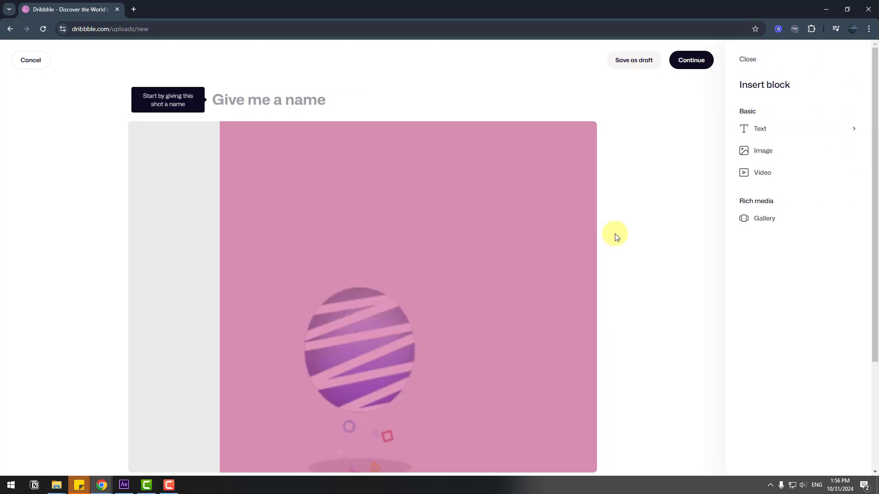
{"action": "scroll", "coordinate": [614, 234], "scroll_direction": "down", "scroll_amount": 2}
{"action": "scroll", "coordinate": [666, 200], "scroll_direction": "up", "scroll_amount": 2}
{"action": "scroll", "coordinate": [667, 204], "scroll_direction": "down", "scroll_amount": 1}
{"action": "scroll", "coordinate": [661, 210], "scroll_direction": "up", "scroll_amount": 1}
{"action": "left_click", "coordinate": [280, 114]}
{"action": "type", "text": "Jumping Ball"}
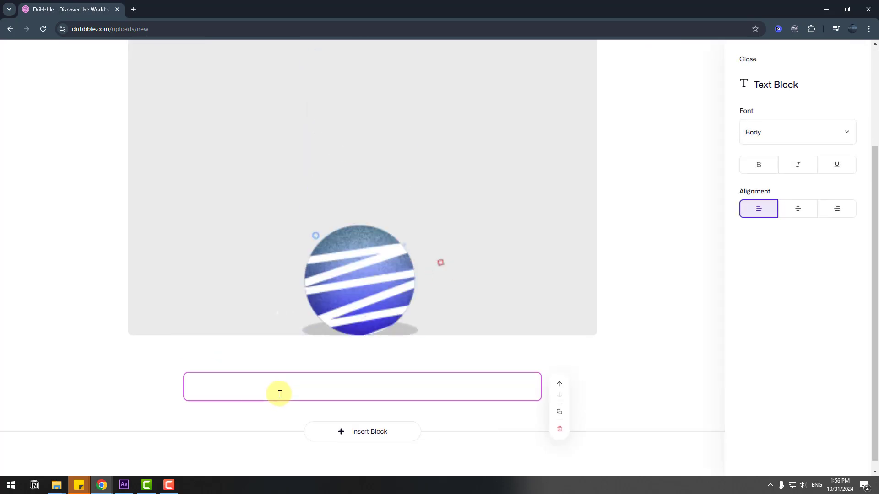
{"action": "type", "text": "2D funny animation"}
{"action": "scroll", "coordinate": [687, 320], "scroll_direction": "up", "scroll_amount": 10}
Continue to the final details and tag the shot 'aejuice' and 'aftereffects'
{"action": "left_click", "coordinate": [691, 60]}
{"action": "left_click", "coordinate": [690, 75]}
{"action": "left_click", "coordinate": [691, 64]}
{"action": "left_click", "coordinate": [457, 171]}
{"action": "type", "text": "aejuice"}
{"action": "key", "text": "Return"}
{"action": "type", "text": "aftereffects"}
{"action": "key", "text": "Return"}
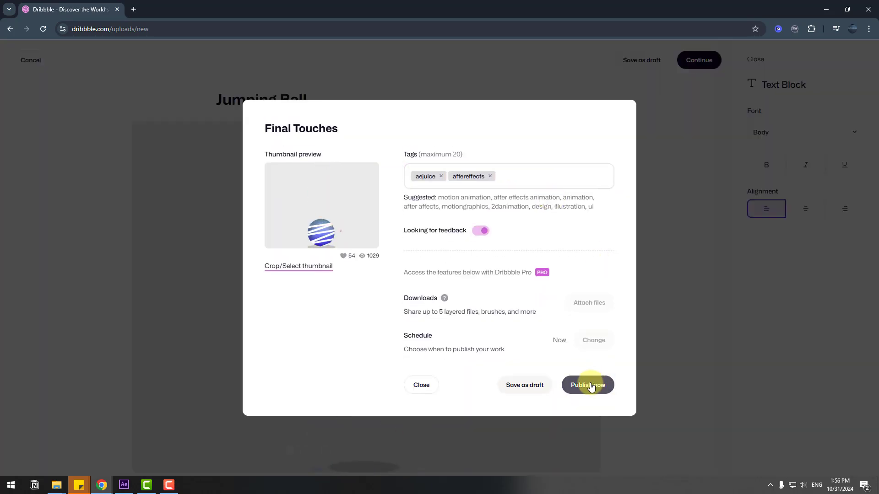
Publish the Jumping Ball shot and review the published page
{"action": "left_click", "coordinate": [589, 385]}
{"action": "scroll", "coordinate": [641, 197], "scroll_direction": "down", "scroll_amount": 3}
{"action": "scroll", "coordinate": [406, 188], "scroll_direction": "down", "scroll_amount": 1}
{"action": "scroll", "coordinate": [652, 138], "scroll_direction": "up", "scroll_amount": 2}
{"action": "scroll", "coordinate": [477, 191], "scroll_direction": "down", "scroll_amount": 2}
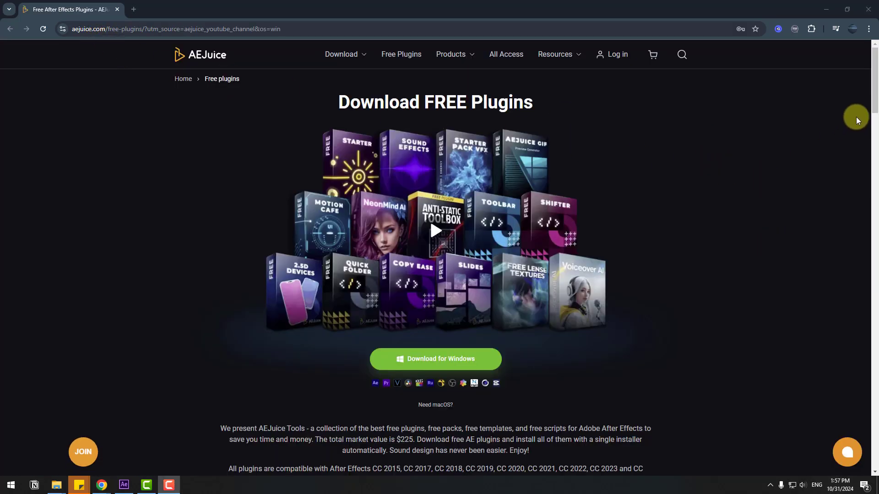
Scroll through AEJuice's free plugins list, past the What's inside? section
{"action": "scroll", "coordinate": [656, 260], "scroll_direction": "down", "scroll_amount": 2}
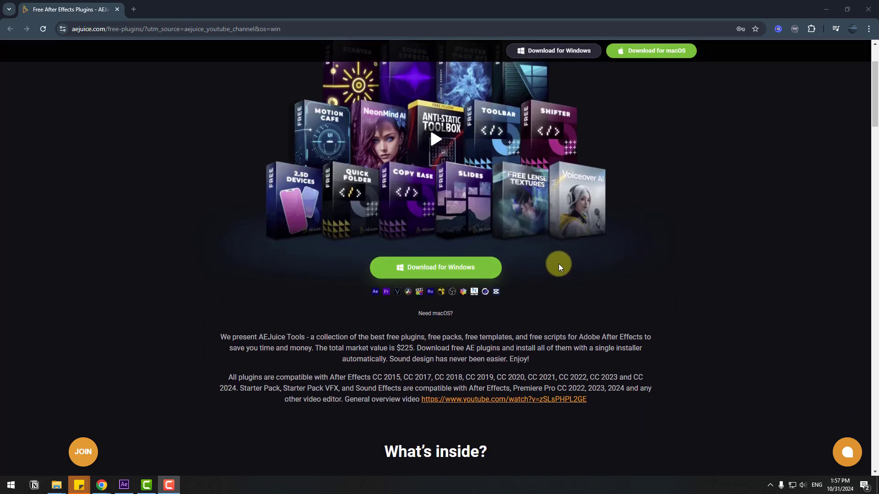
{"action": "scroll", "coordinate": [627, 229], "scroll_direction": "down", "scroll_amount": 6}
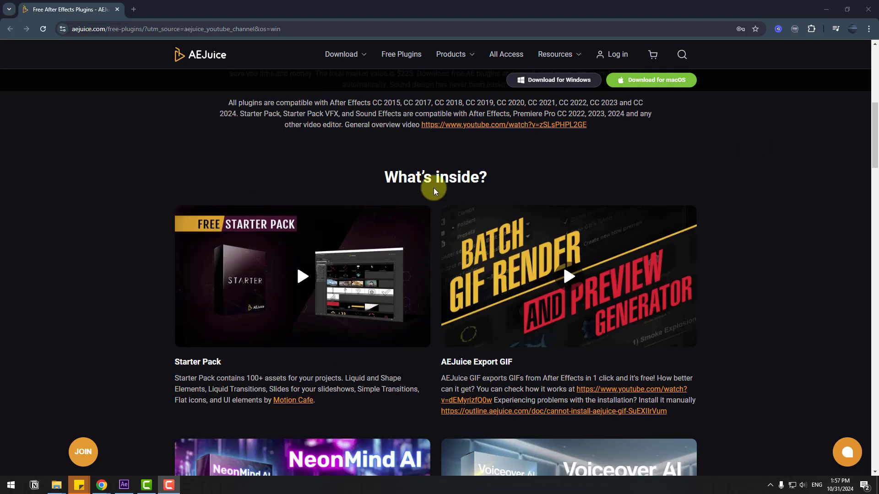
{"action": "scroll", "coordinate": [545, 177], "scroll_direction": "down", "scroll_amount": 3}
{"action": "scroll", "coordinate": [741, 194], "scroll_direction": "down", "scroll_amount": 3}
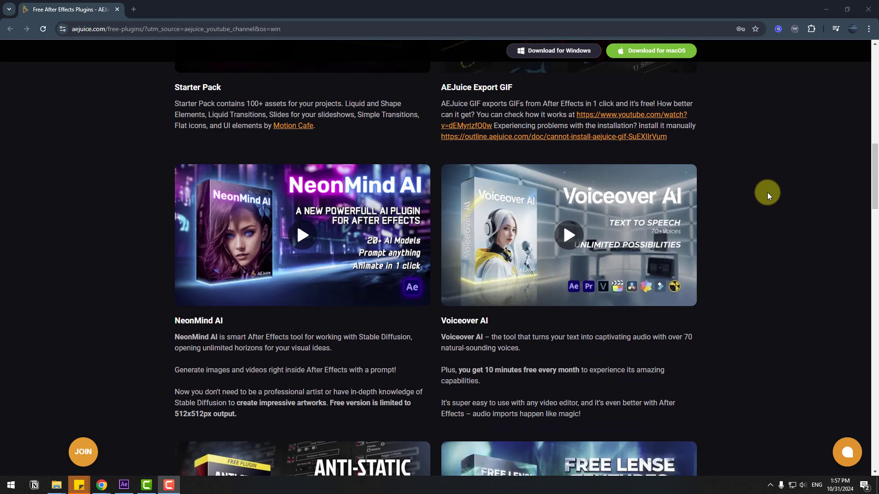
{"action": "scroll", "coordinate": [778, 201], "scroll_direction": "down", "scroll_amount": 7}
{"action": "scroll", "coordinate": [800, 221], "scroll_direction": "down", "scroll_amount": 2}
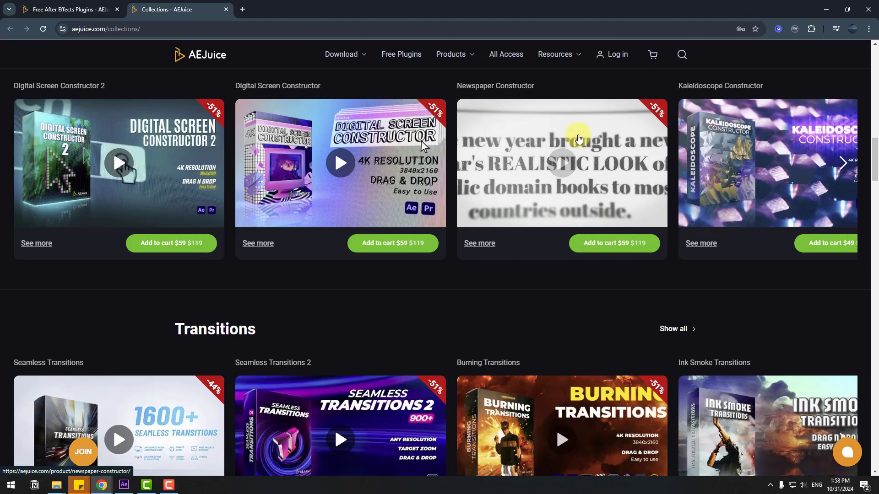
{"action": "scroll", "coordinate": [580, 145], "scroll_direction": "up", "scroll_amount": 5}
{"action": "scroll", "coordinate": [581, 138], "scroll_direction": "down", "scroll_amount": 5}
{"action": "scroll", "coordinate": [581, 137], "scroll_direction": "down", "scroll_amount": 5}
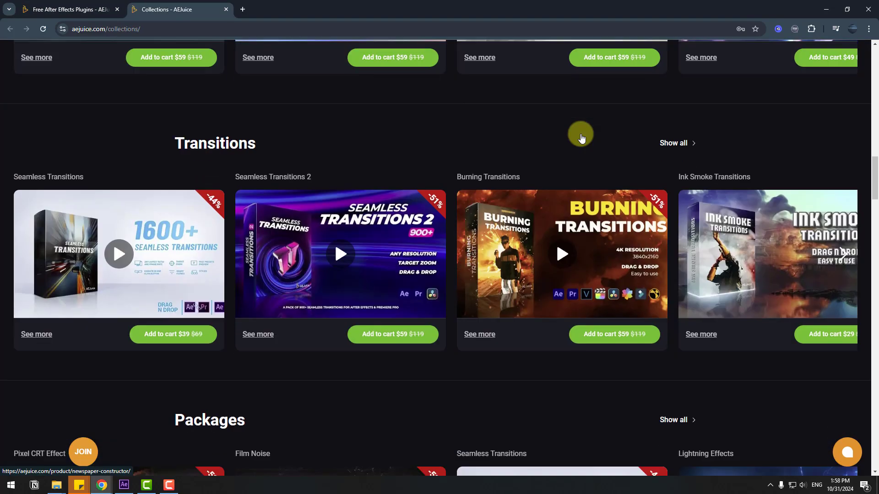
{"action": "scroll", "coordinate": [614, 126], "scroll_direction": "down", "scroll_amount": 4}
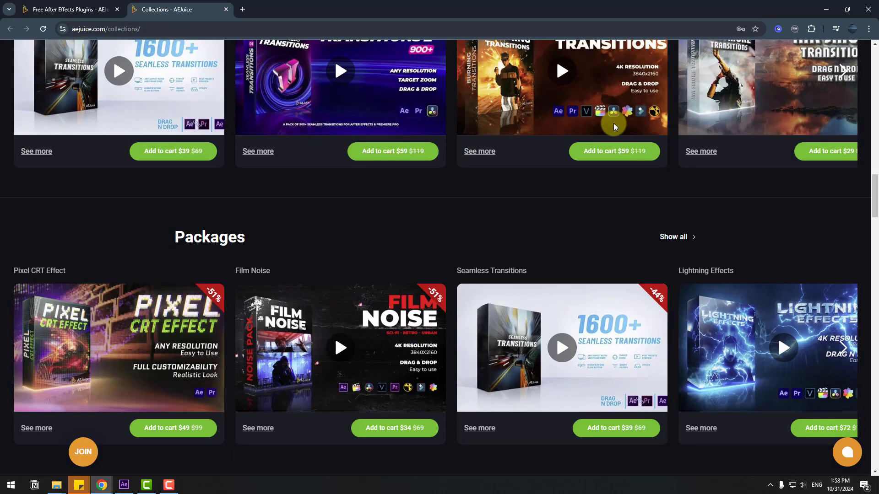